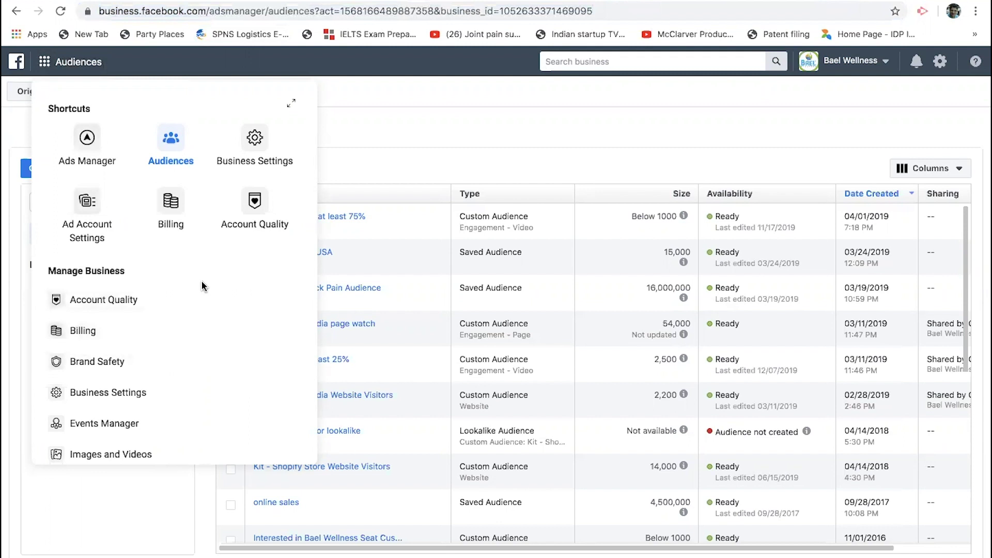
Open the Audiences page and switch to the Original Bael Wellness ad account.
scroll(195, 326, "down", 3)
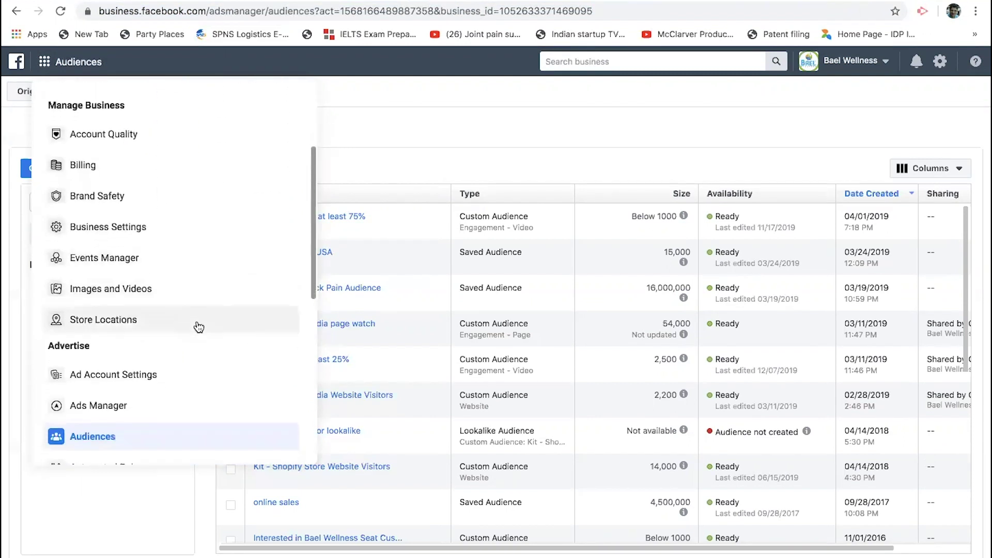
left_click(101, 436)
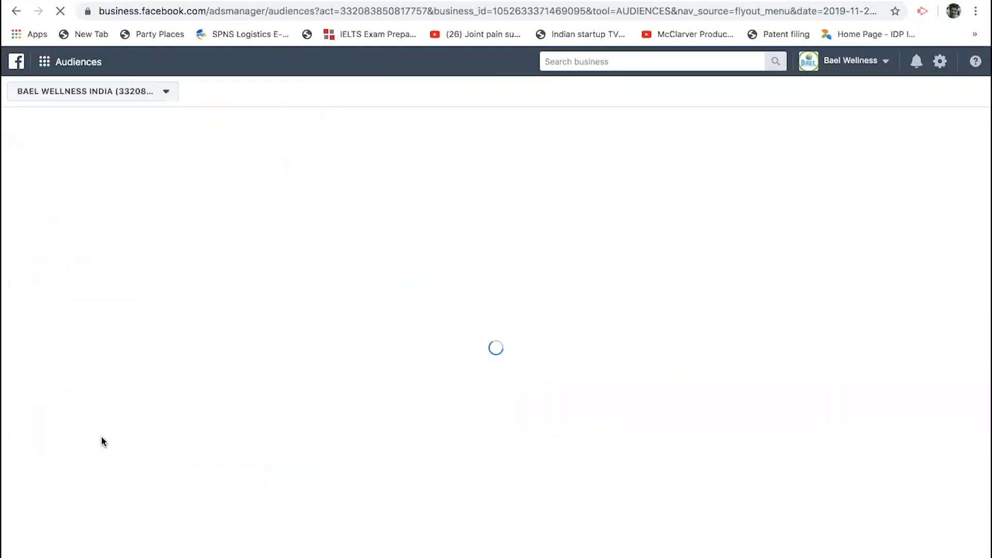
left_click(166, 92)
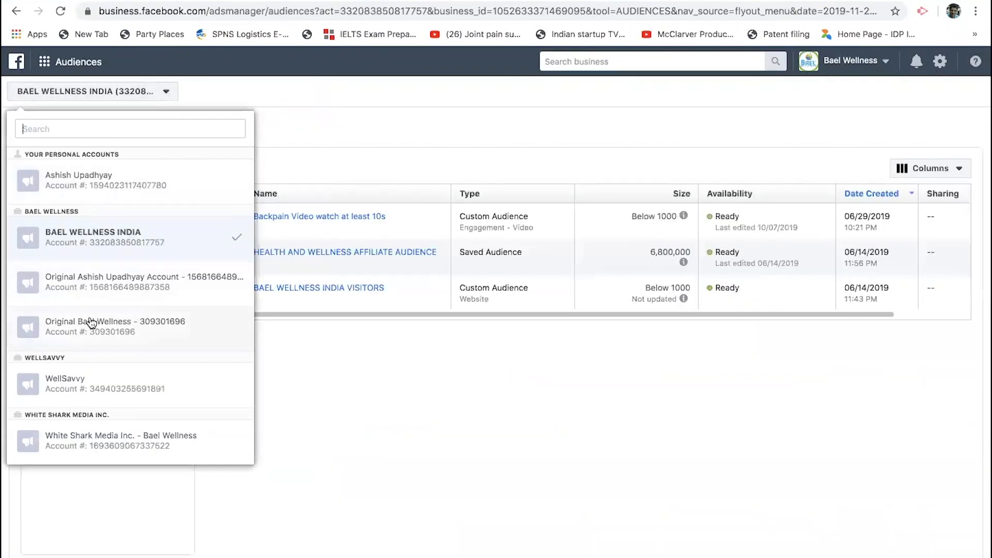
left_click(124, 326)
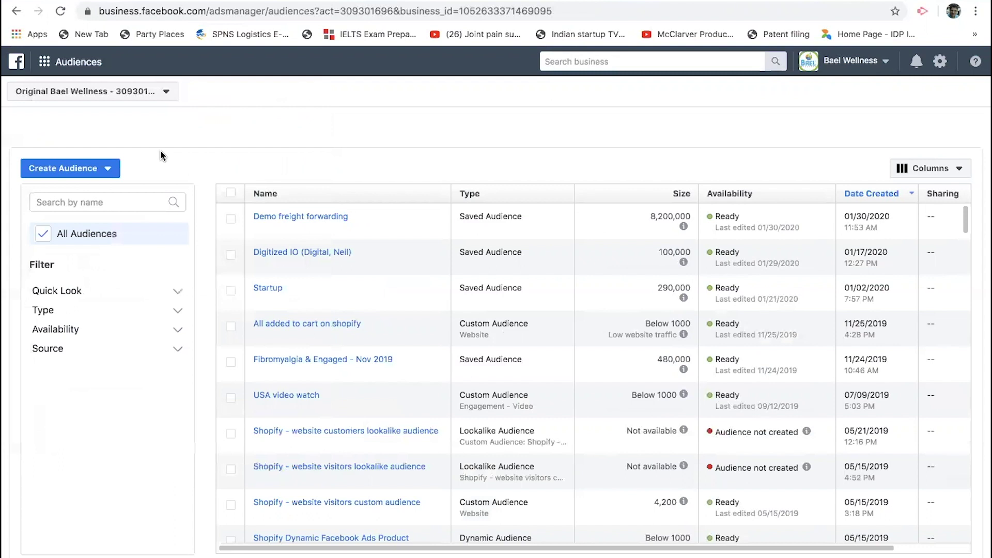
Start creating a new saved audience.
left_click(108, 171)
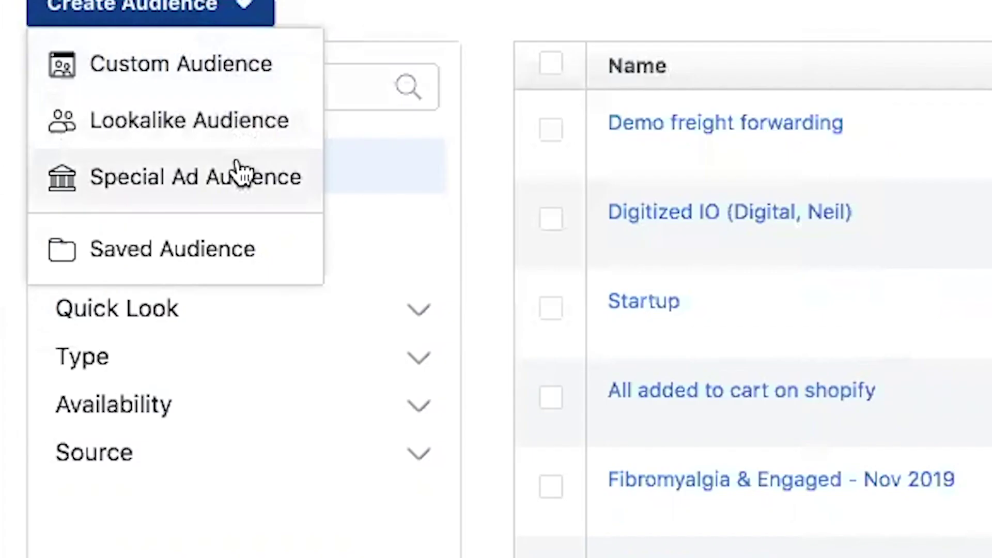
mouse_move(106, 237)
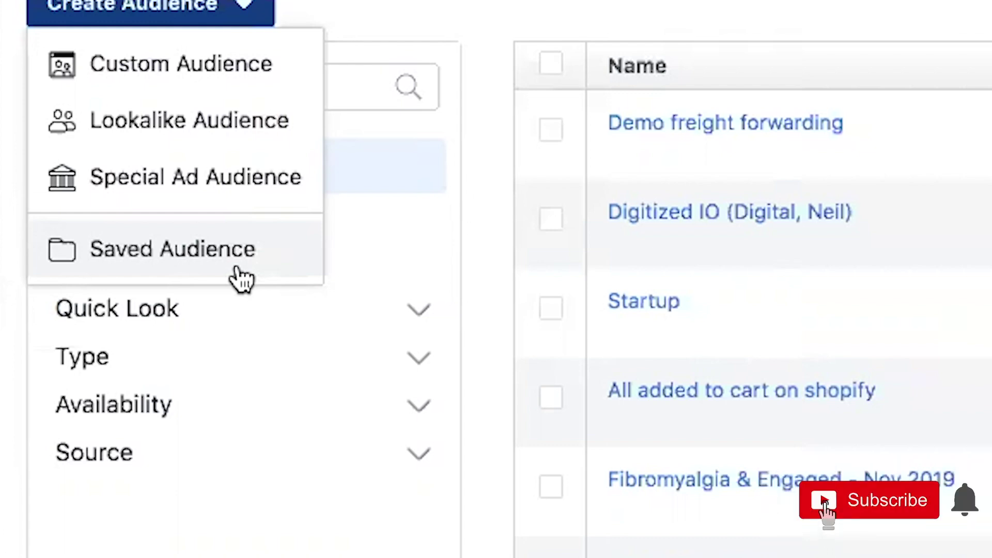
left_click(230, 271)
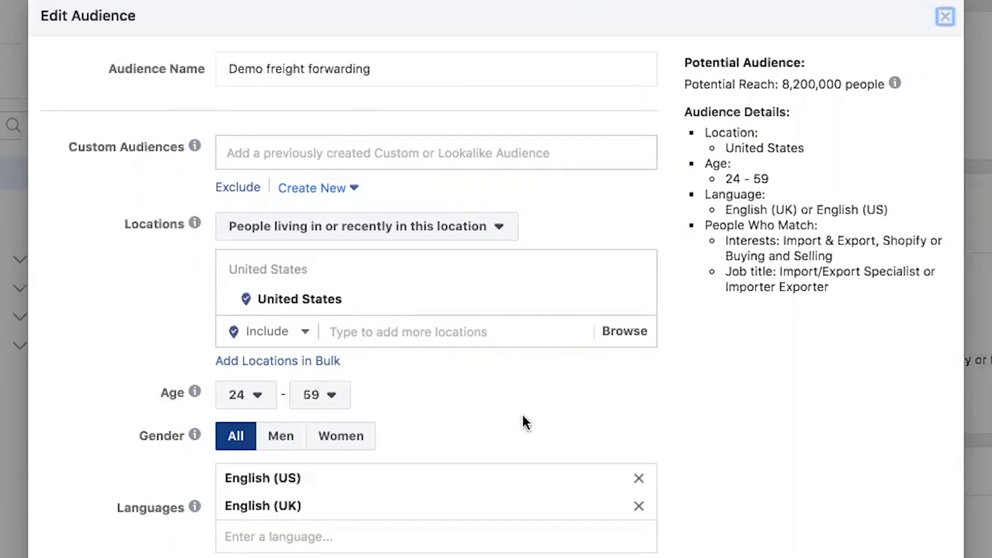
Examine the Demo freight forwarding audience's location, age, gender, language and detailed targeting settings.
triple_click(454, 20)
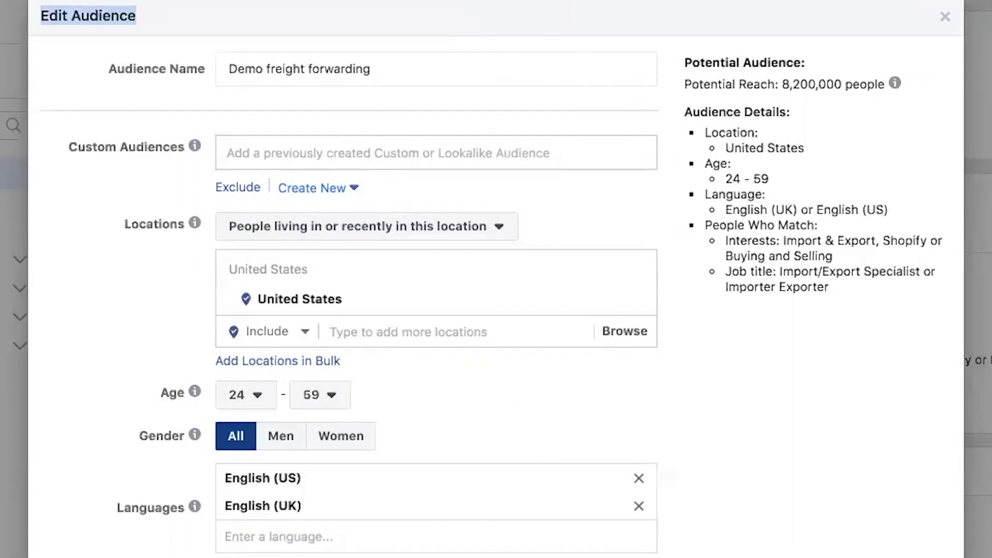
scroll(788, 551, "down", 2)
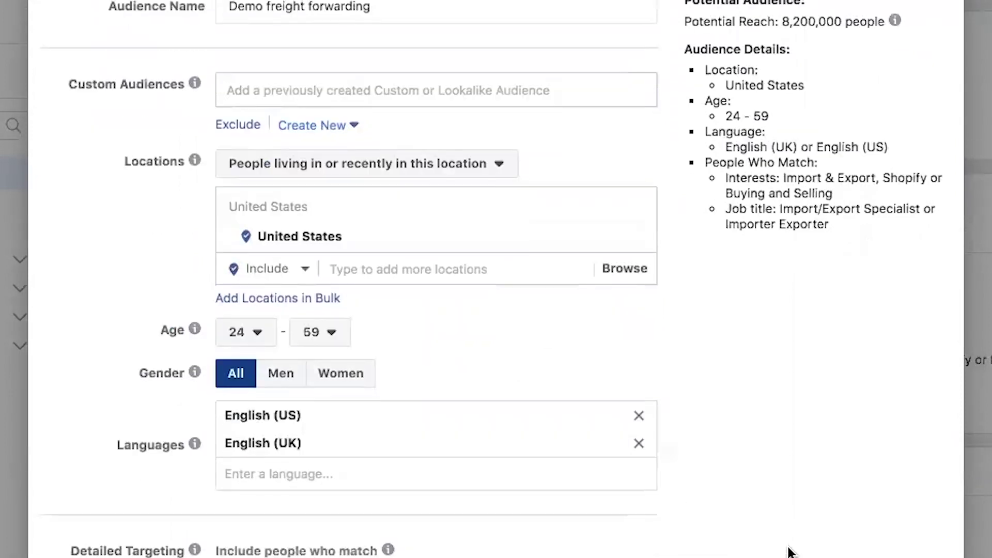
scroll(788, 550, "down", 4)
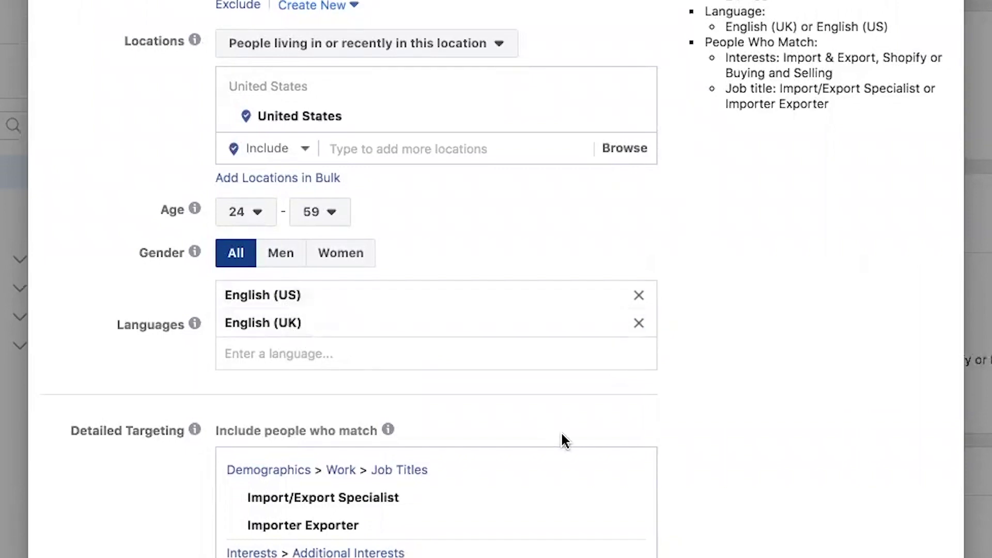
scroll(770, 443, "down", 7)
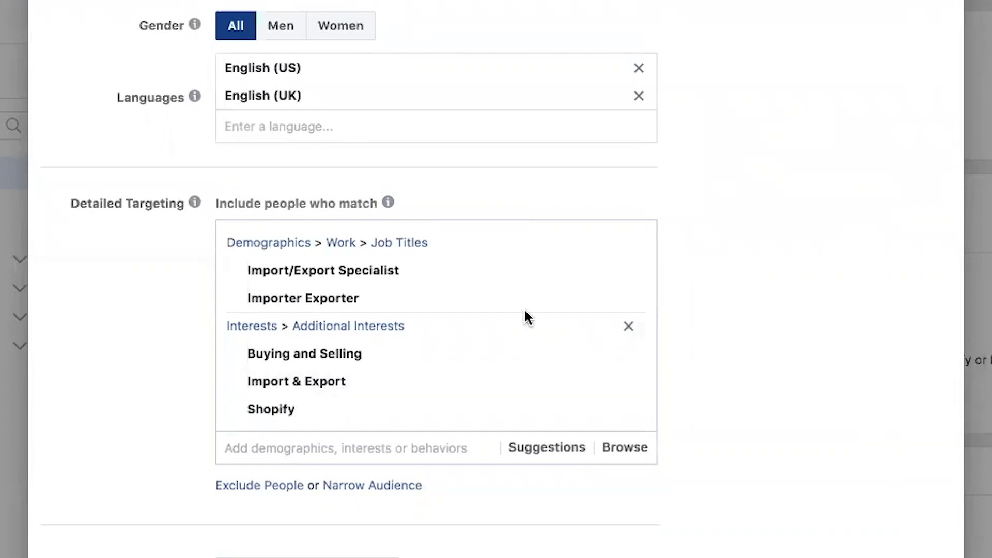
mouse_move(500, 280)
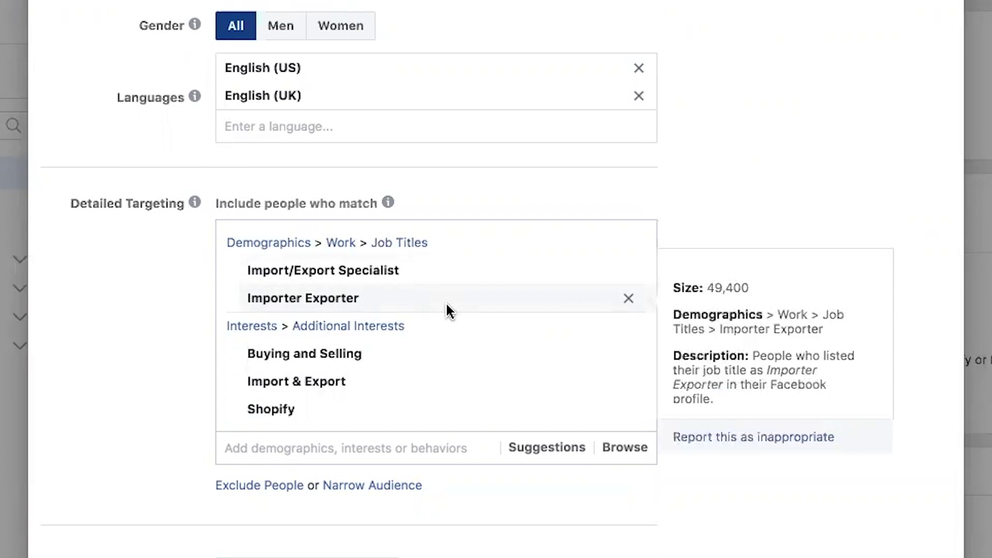
mouse_move(393, 353)
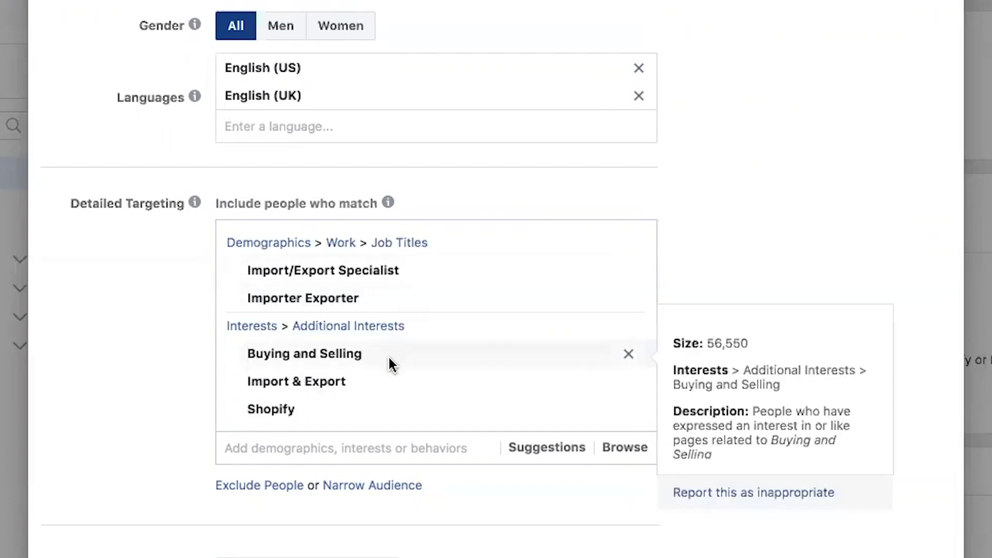
mouse_move(389, 382)
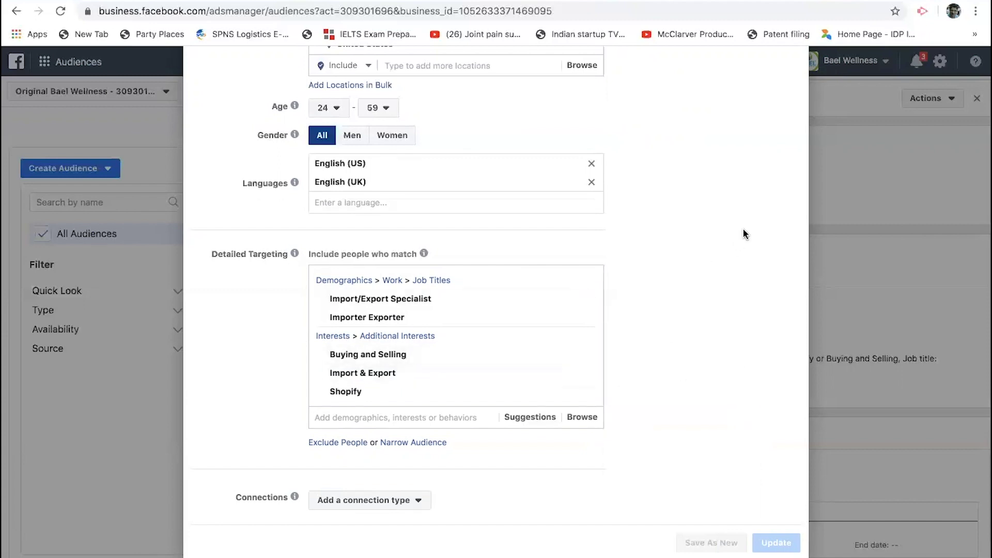
Check the potential reach and audience details of Demo freight forwarding, then close the audience without changes.
scroll(743, 229, "up", 5)
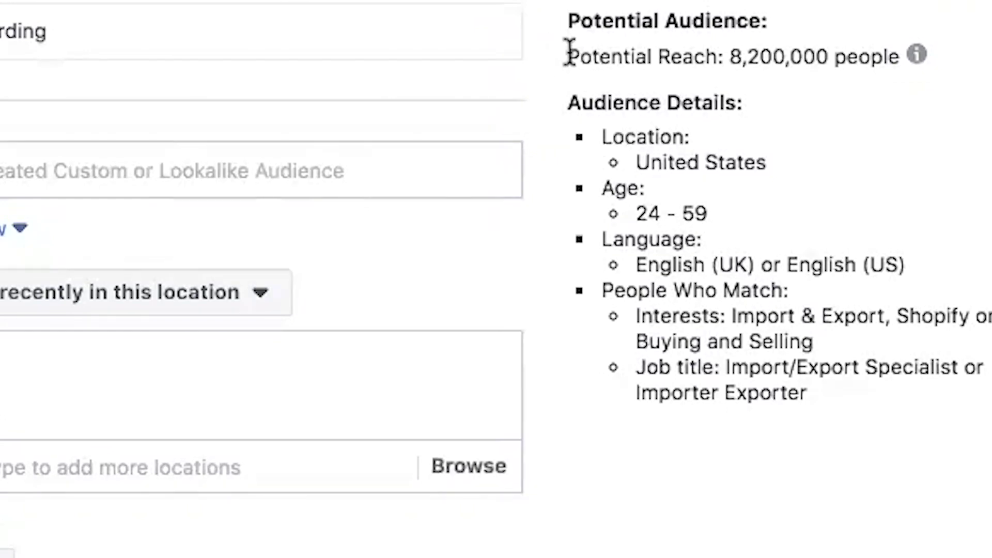
left_click_drag(569, 53, 886, 67)
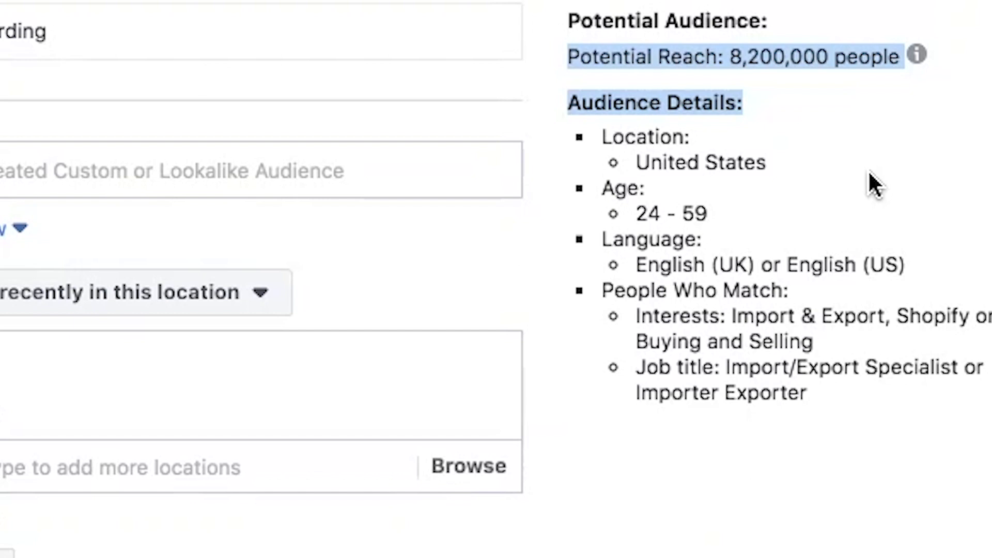
scroll(869, 183, "down", 5)
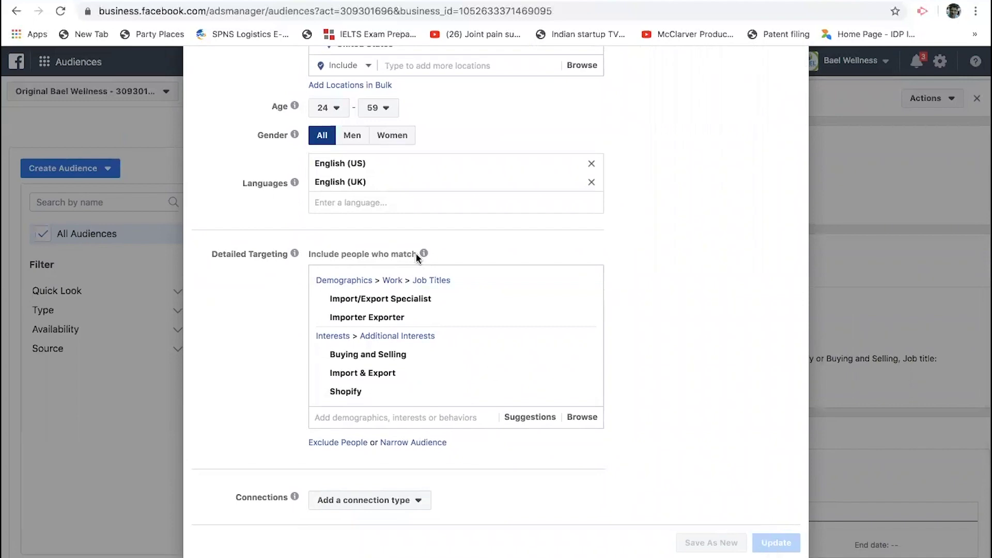
scroll(704, 334, "up", 5)
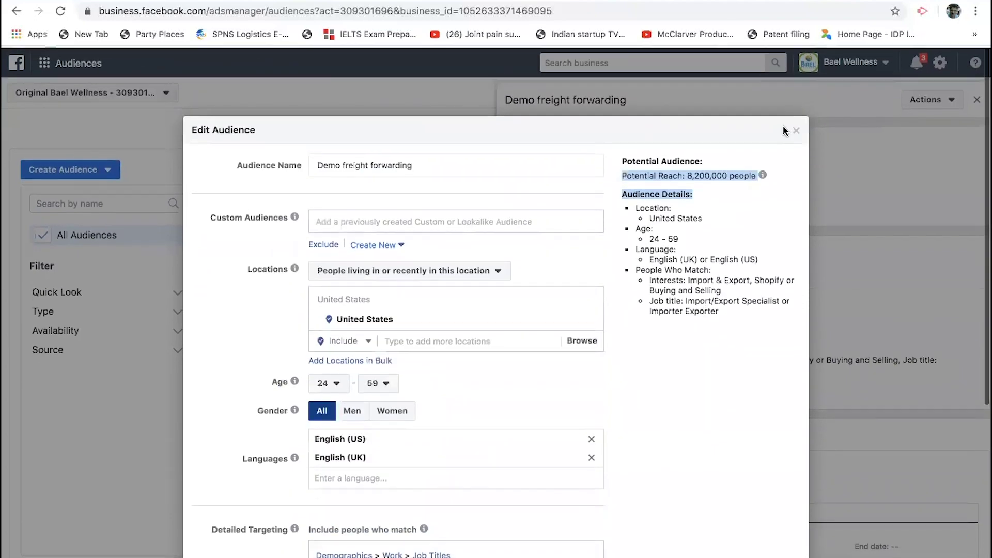
left_click(796, 128)
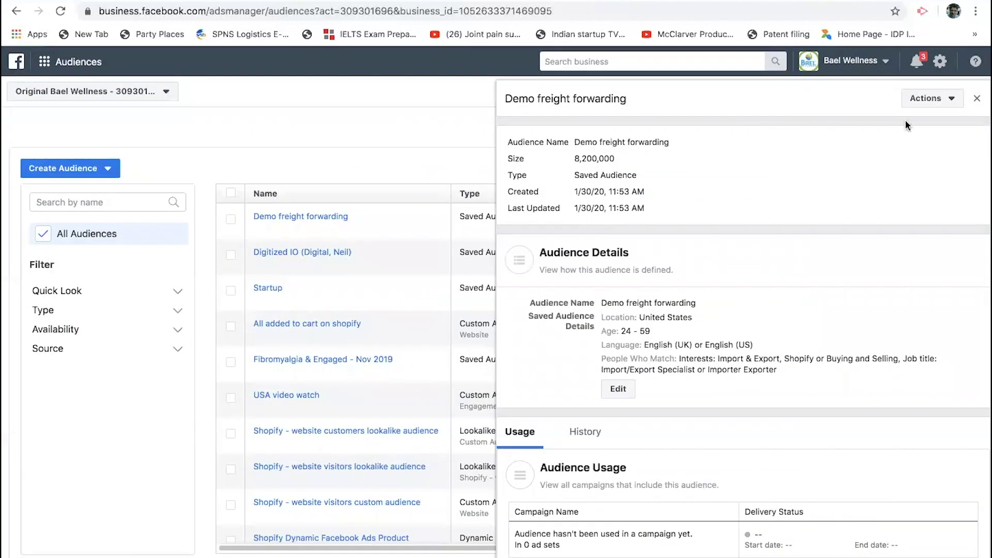
left_click(977, 99)
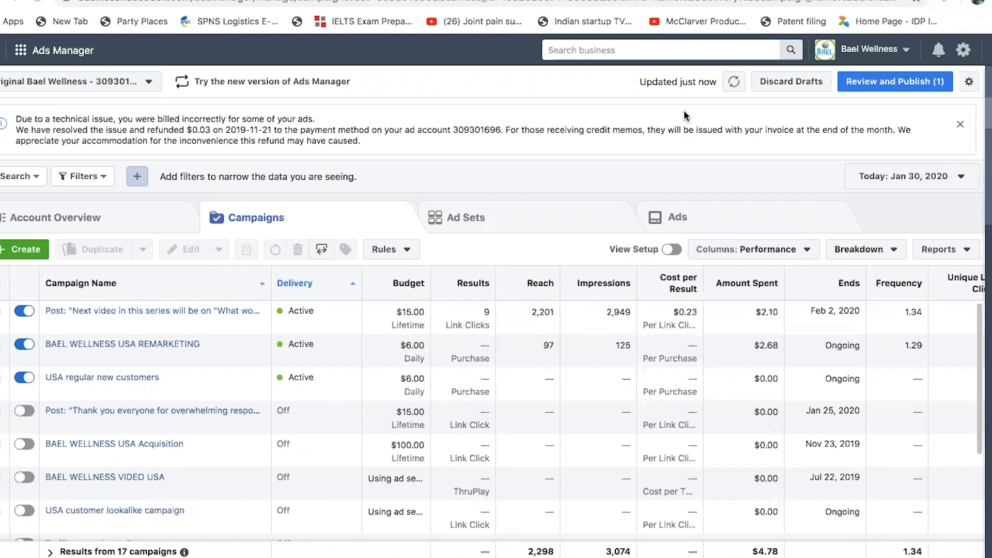
Open Ads Manager and switch to the Original Bael Wellness ad account.
left_click(19, 52)
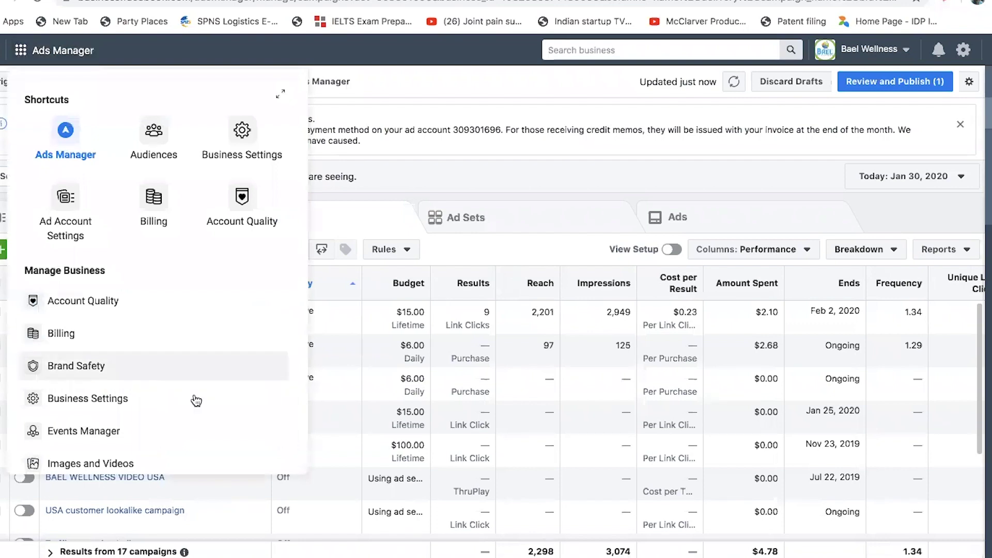
scroll(215, 439, "down", 5)
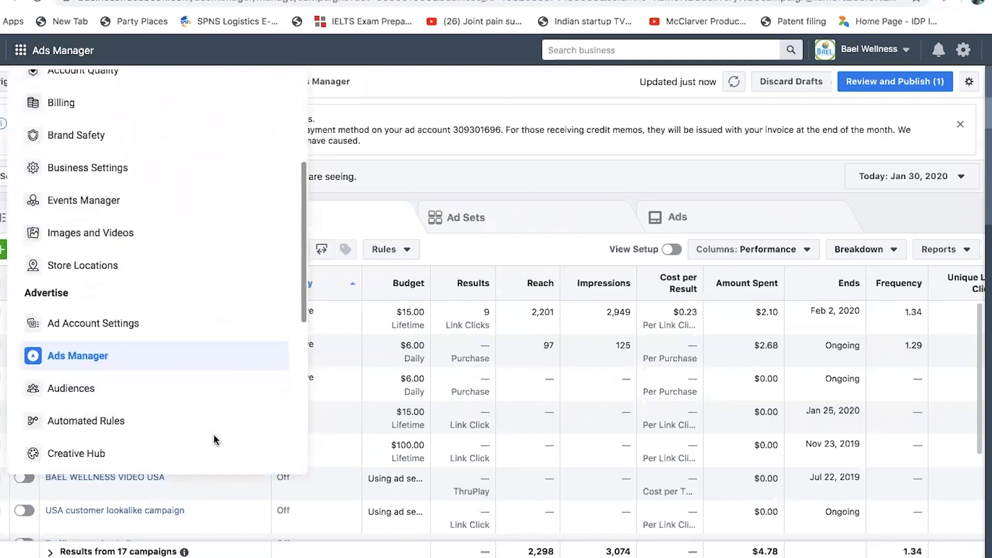
scroll(215, 440, "down", 1)
left_click(86, 334)
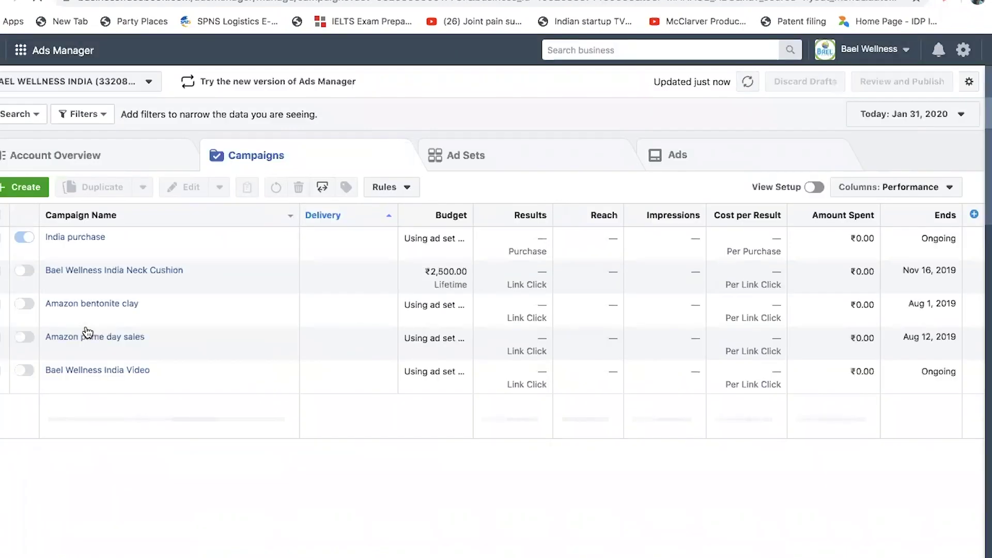
left_click(150, 81)
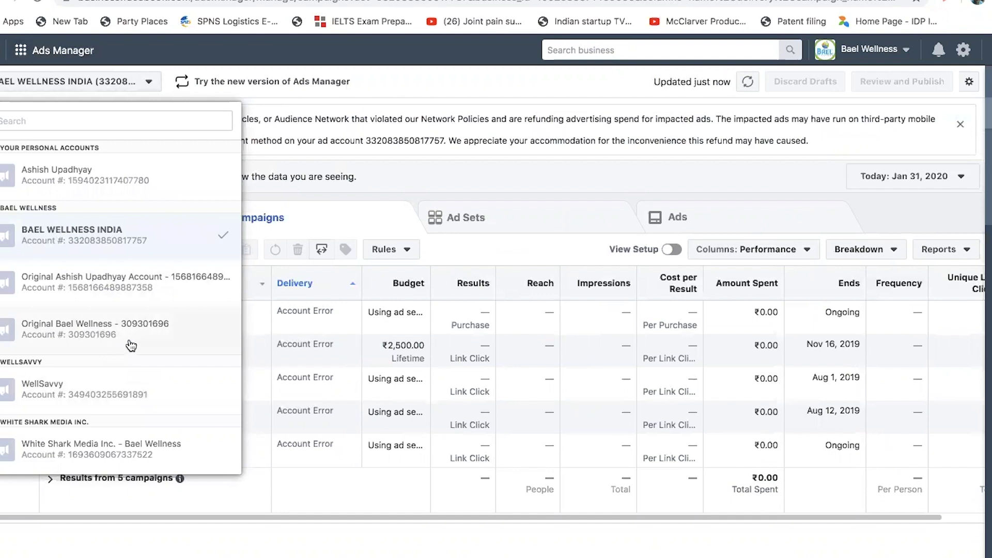
left_click(106, 331)
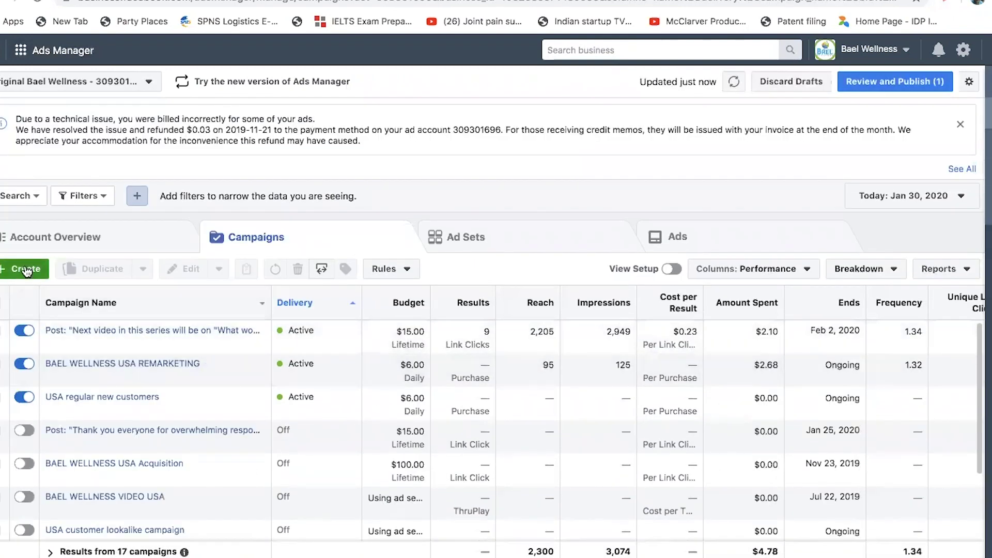
Create a new campaign named "Demo freight forwarding" with Lead generation as its objective.
left_click(25, 270)
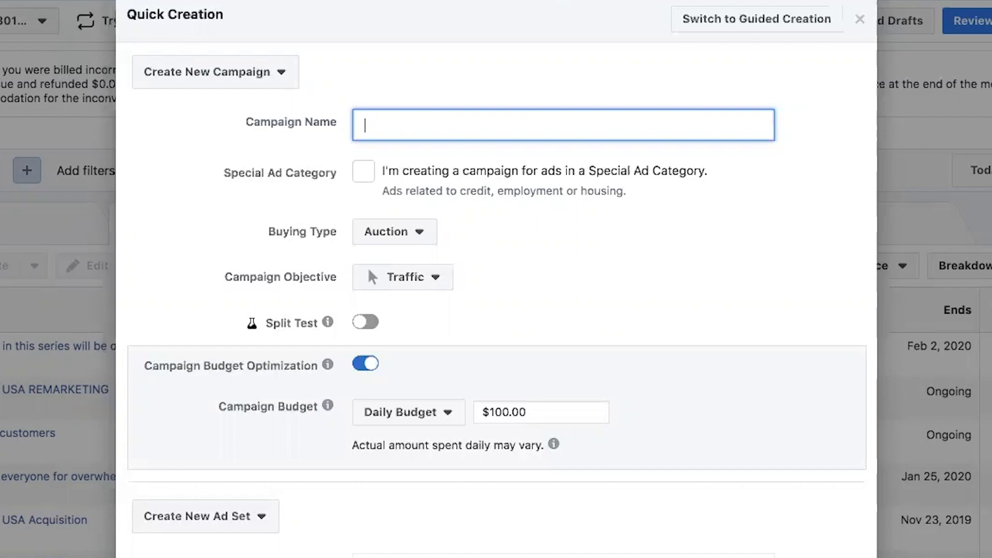
type("Demo freight forwarding")
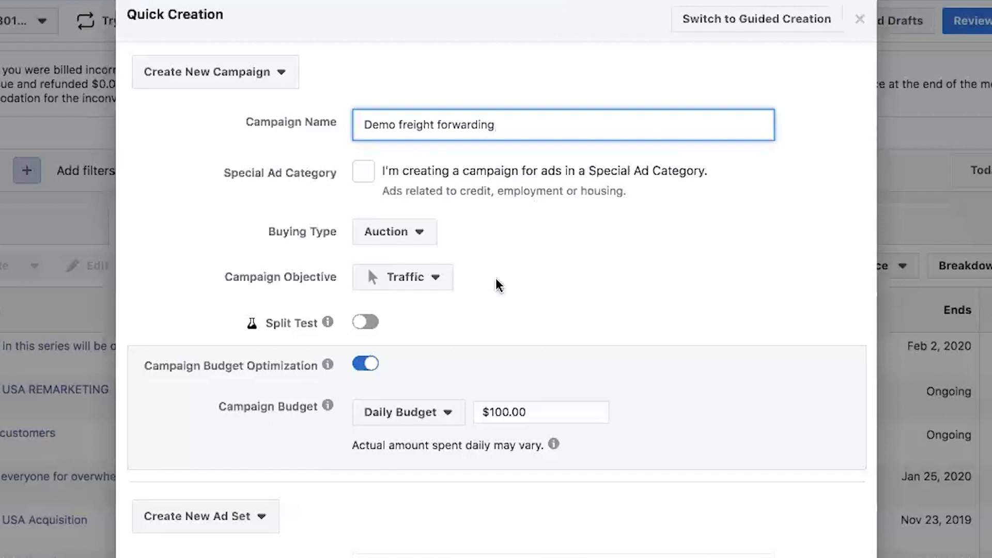
left_click(438, 279)
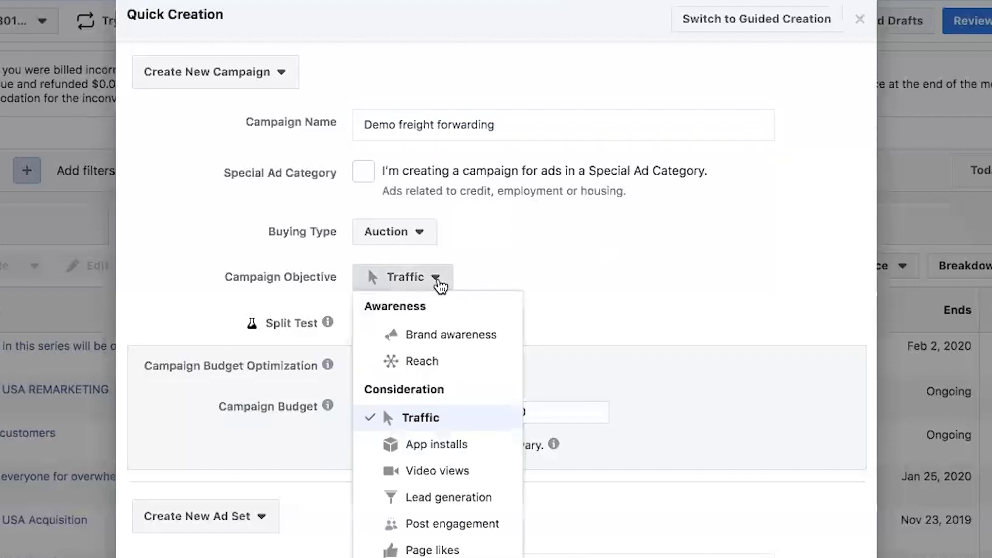
scroll(721, 438, "down", 3)
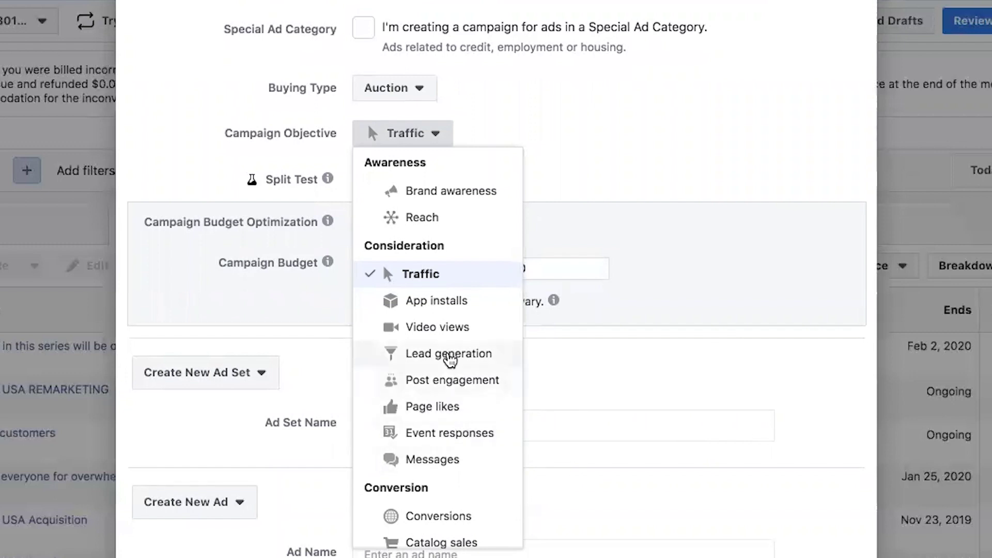
left_click(450, 356)
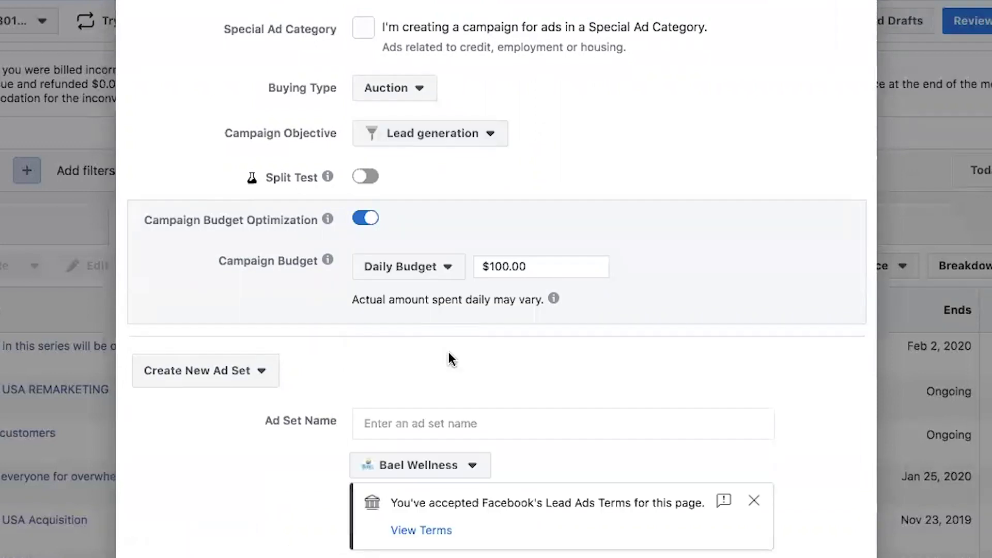
Change the campaign budget to a Lifetime Budget of $100.
left_click(558, 259)
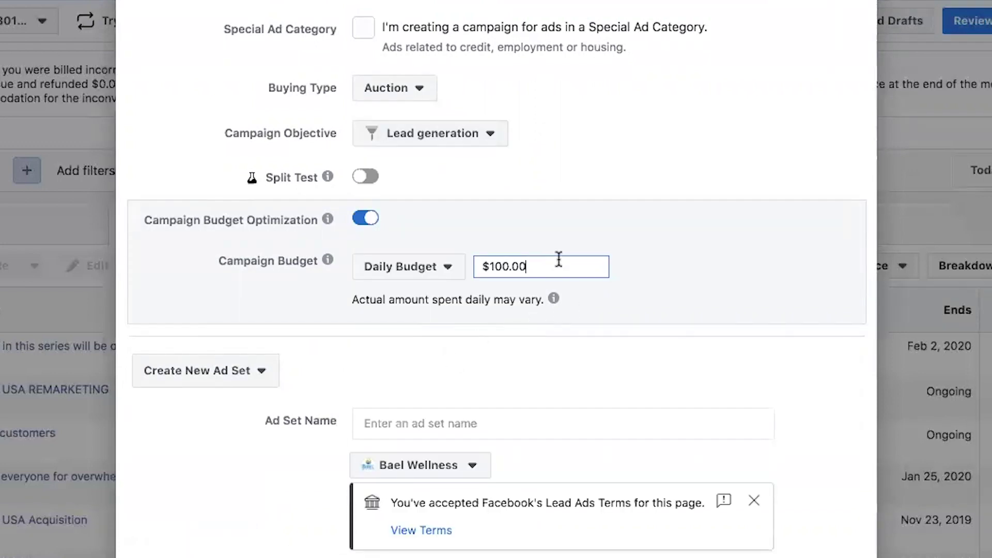
left_click(447, 268)
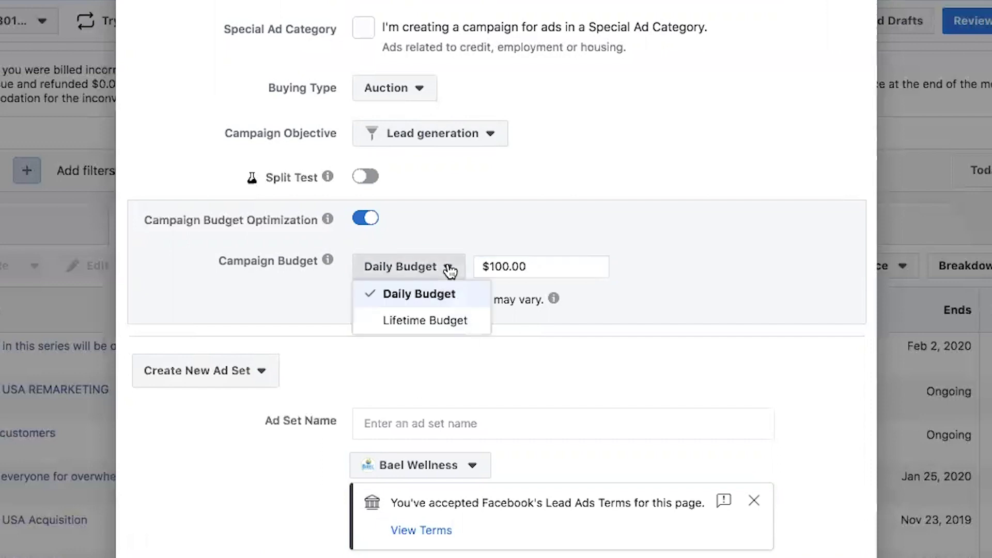
left_click(448, 327)
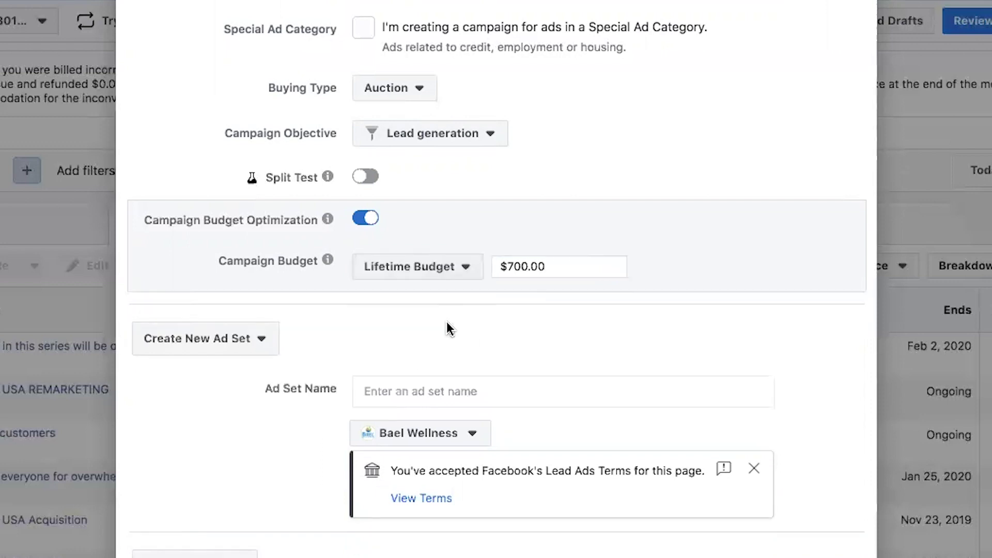
left_click(565, 267)
key("BackSpace")
key("BackSpace")
key("BackSpace")
key("BackSpace")
key("BackSpace")
key("BackSpace")
key("BackSpace")
type("100")
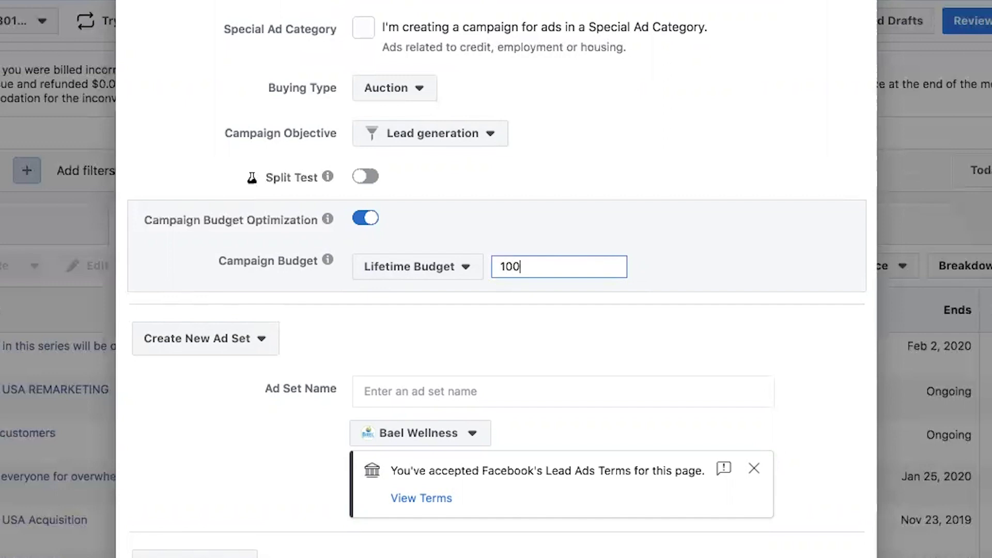
left_click(647, 331)
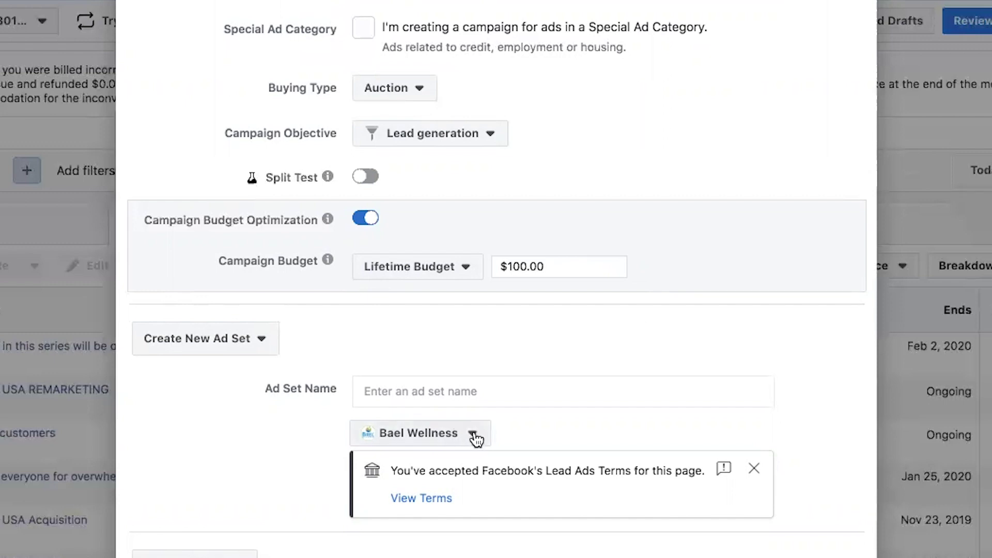
Name the new ad set "Demo freight forwarding".
left_click(440, 387)
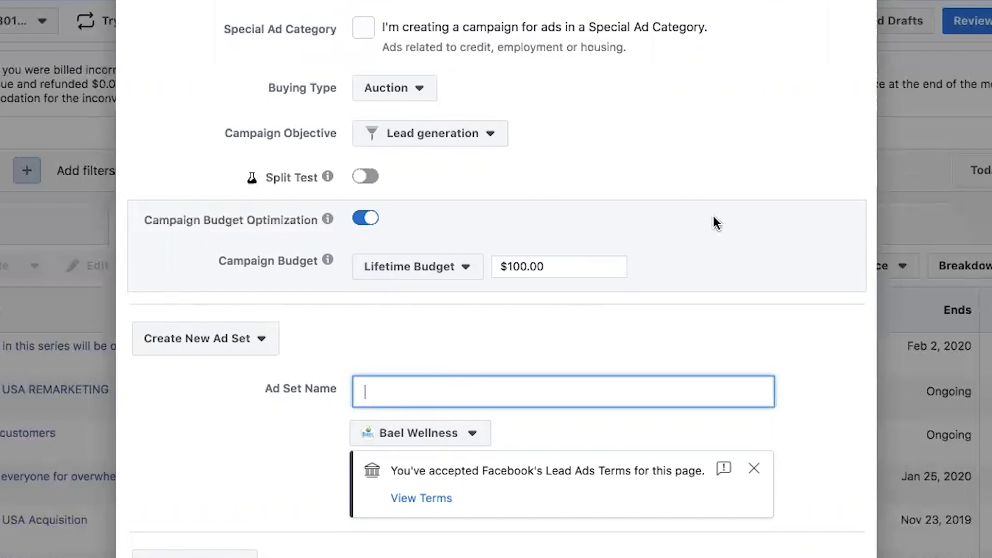
scroll(716, 224, "up", 3)
scroll(716, 224, "down", 3)
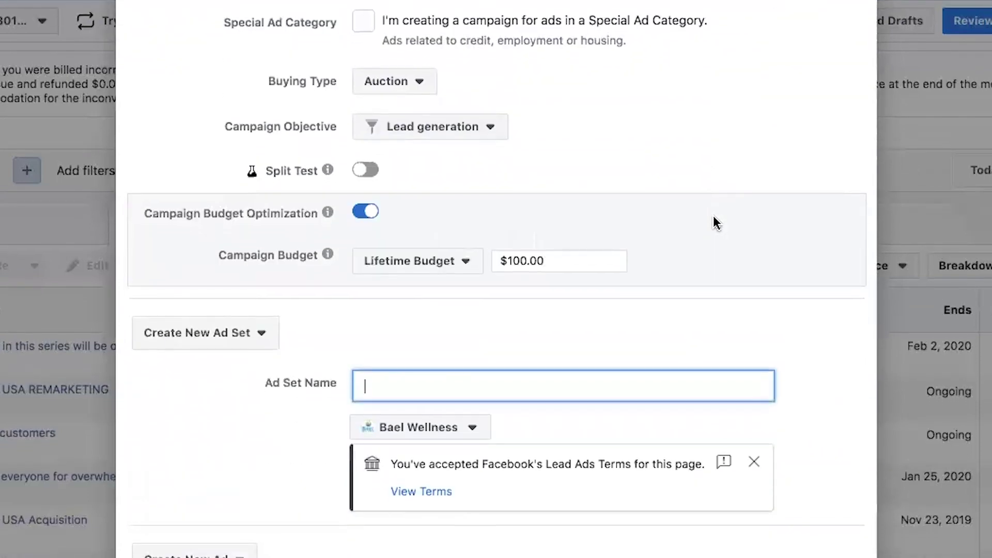
type("Demo fre")
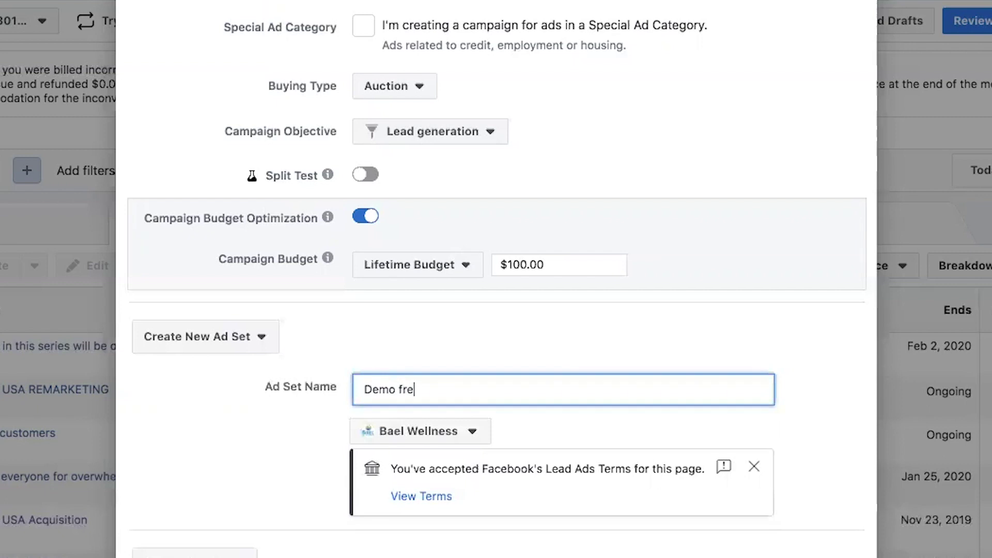
type("ight forwarding")
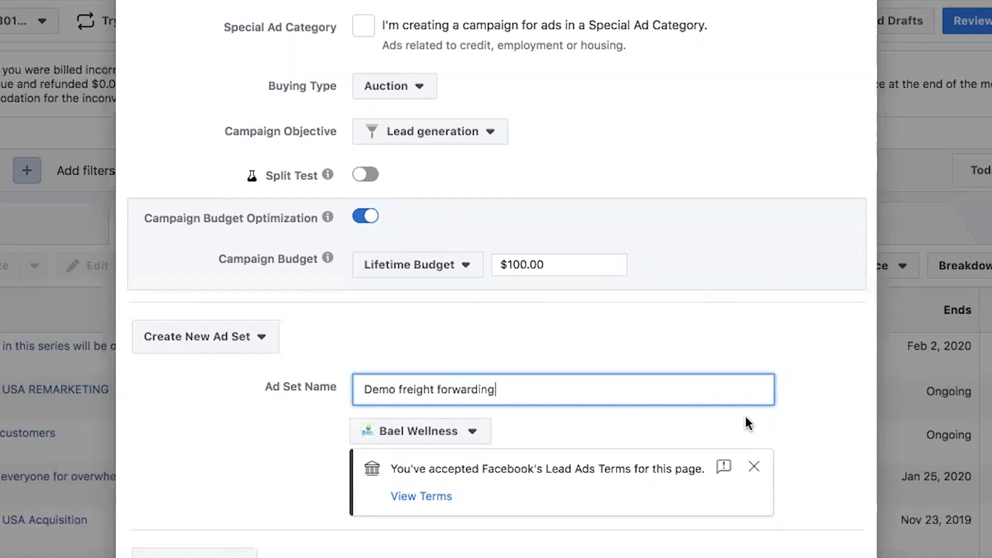
Change the ad set's Facebook Page to Digitized.
scroll(803, 424, "down", 3)
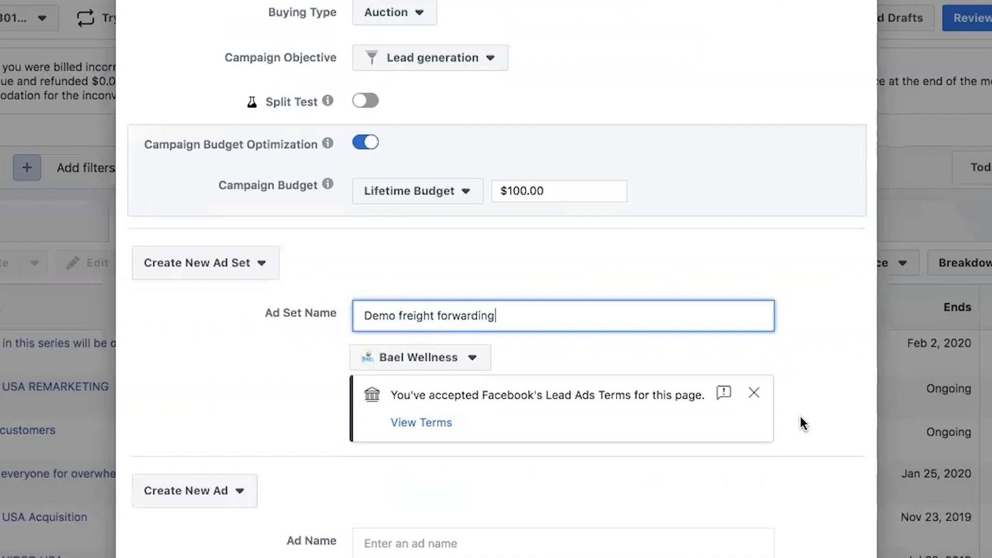
left_click(478, 360)
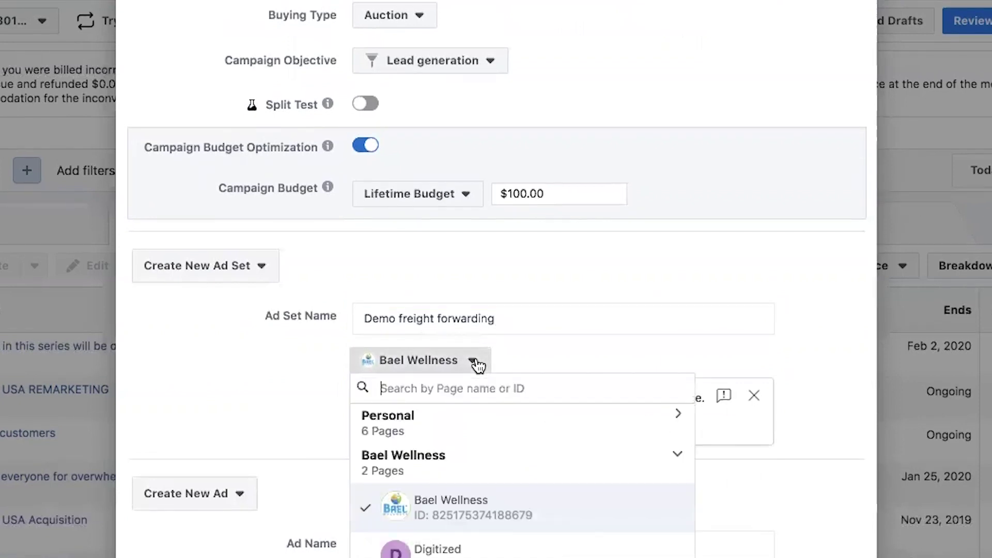
left_click(446, 550)
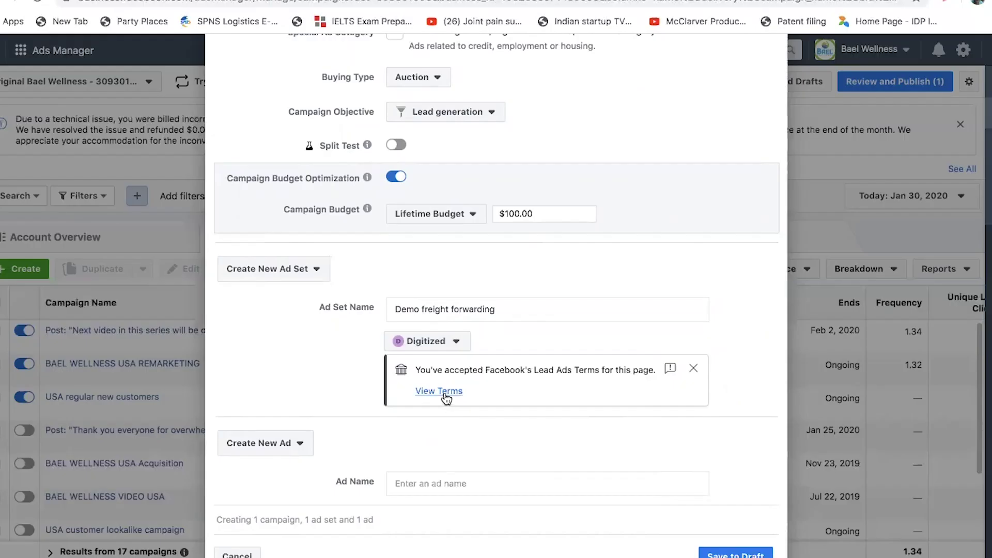
left_click(421, 425)
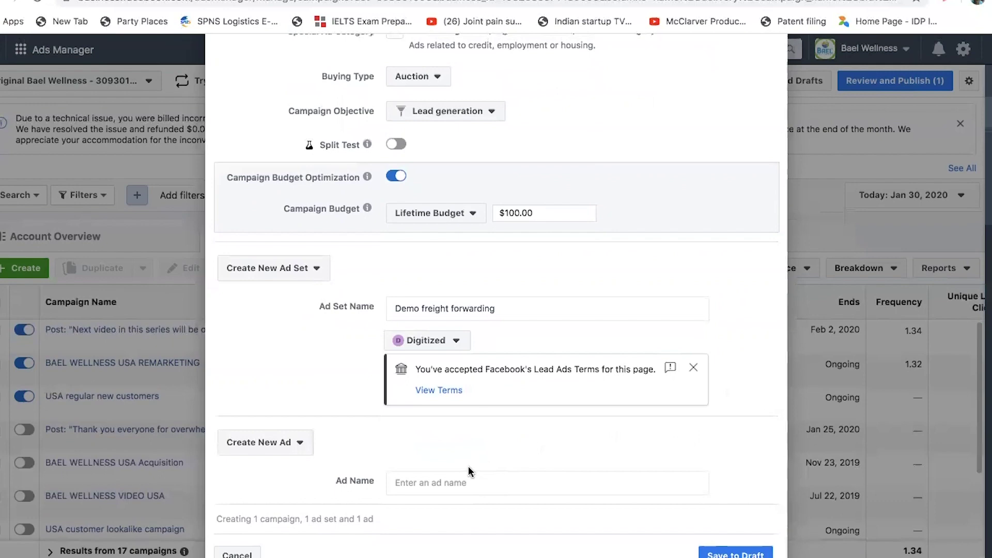
Name the new ad "Lead generation for demo freight forwarding" and save the campaign, ad set and ad as a draft.
left_click(440, 485)
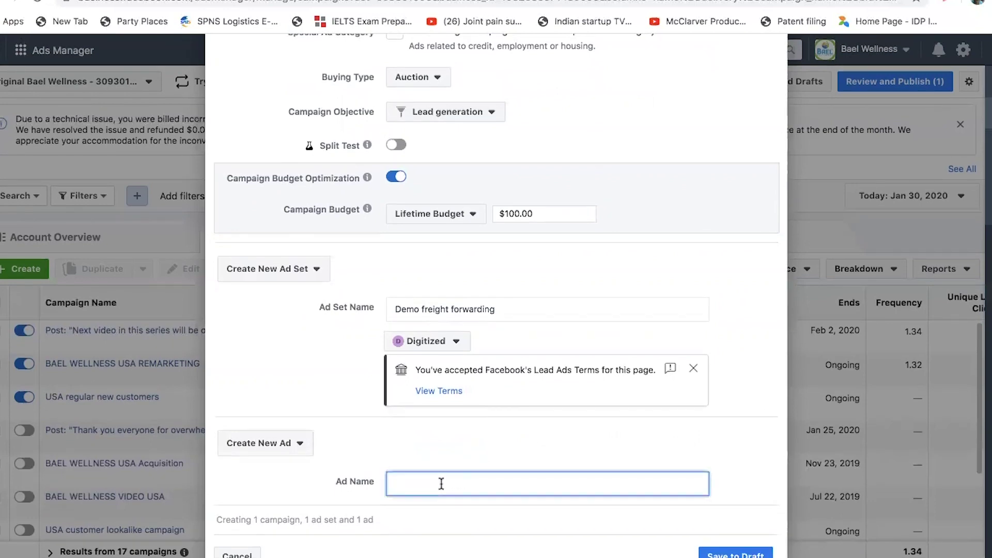
type("Lead generation for demo fre")
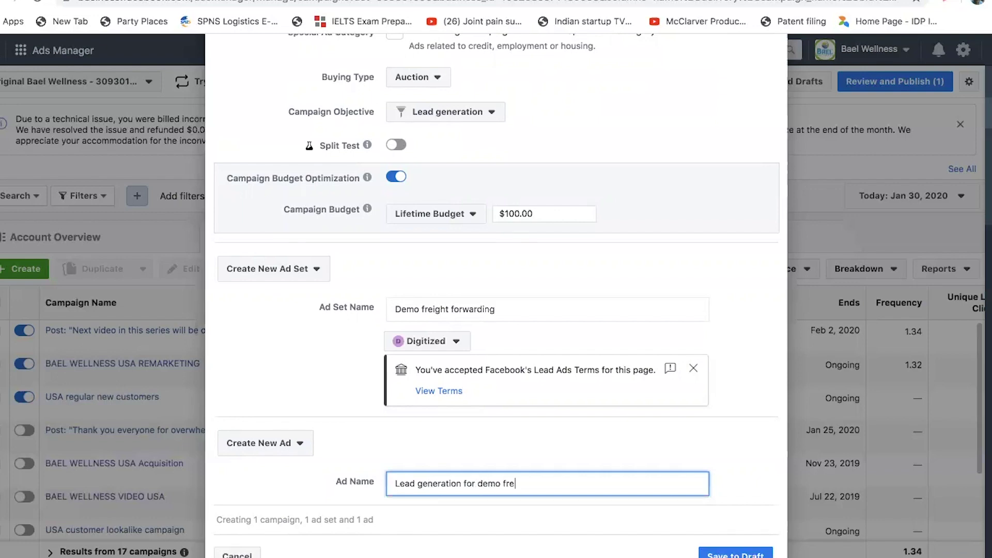
type("ight forwarding")
left_click(739, 551)
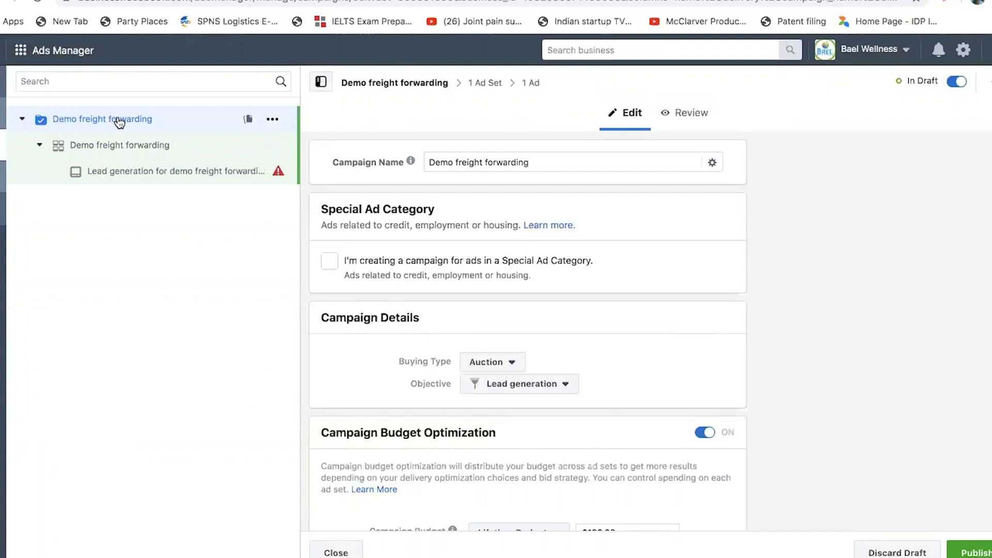
Open the Demo freight forwarding ad set and apply the saved audience "Demo freight forwarding" to it.
left_click(116, 148)
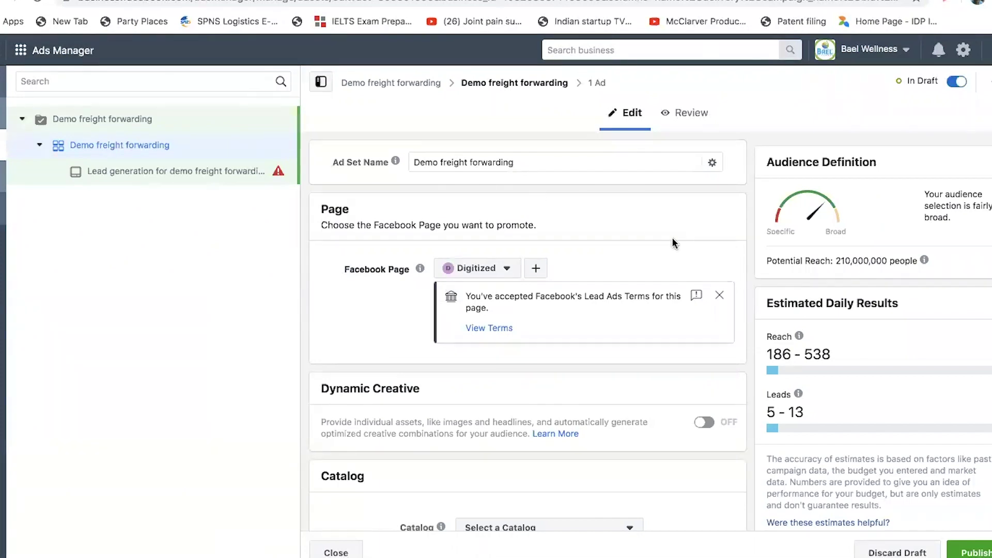
scroll(672, 238, "down", 3)
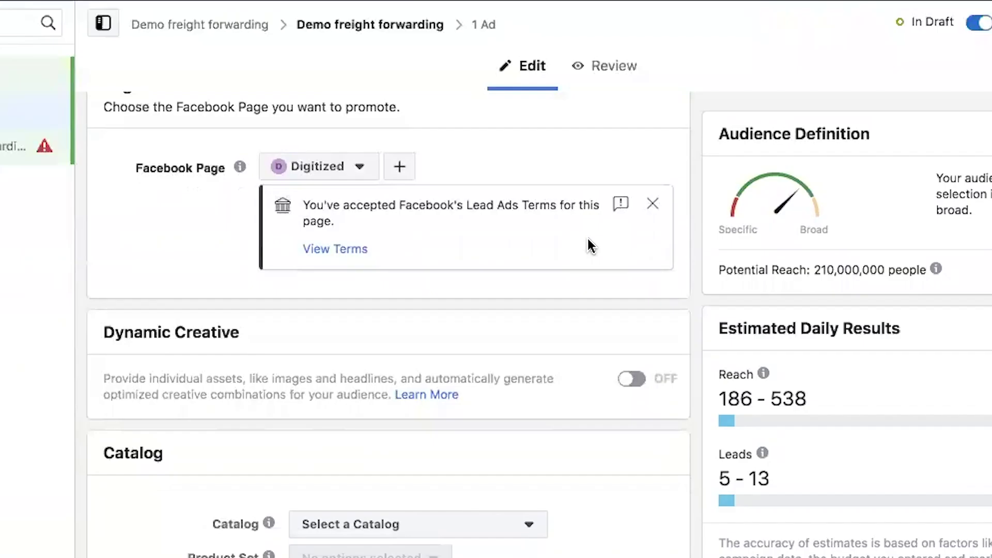
scroll(672, 238, "up", 3)
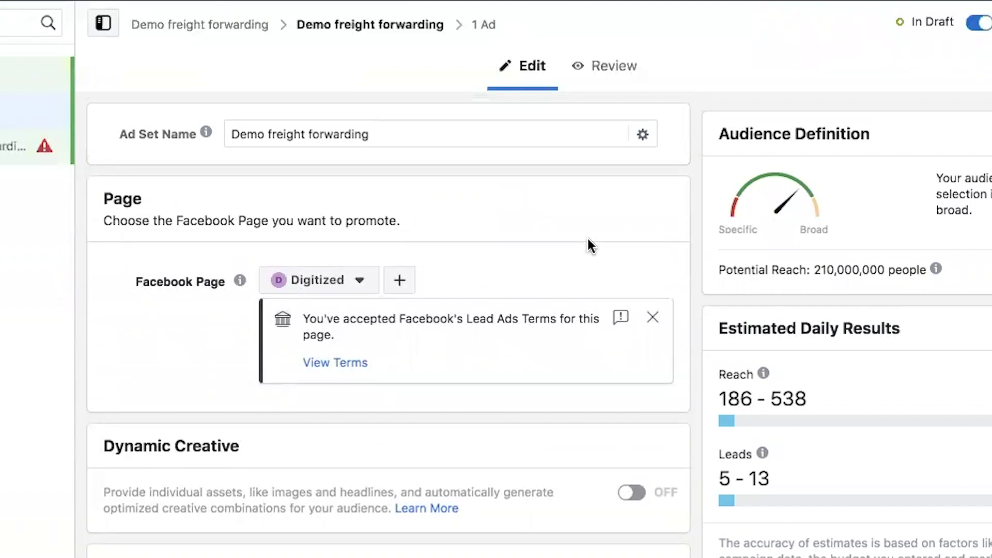
scroll(587, 238, "down", 4)
scroll(587, 238, "down", 7)
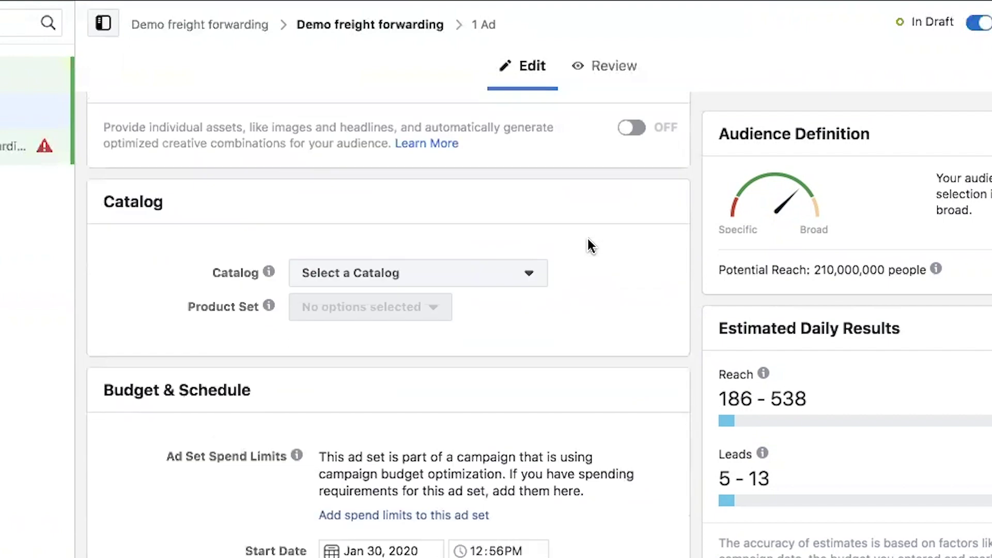
scroll(588, 237, "down", 6)
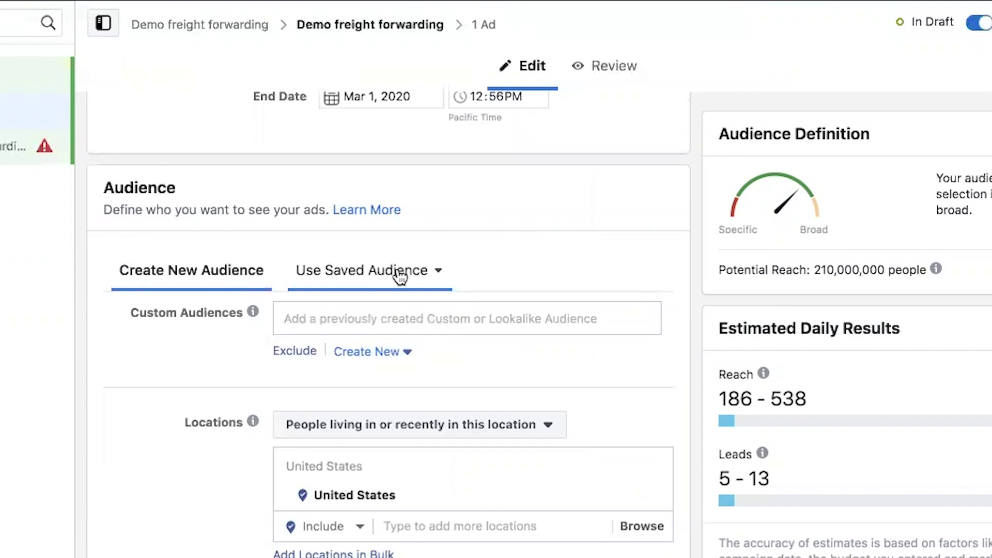
left_click(399, 277)
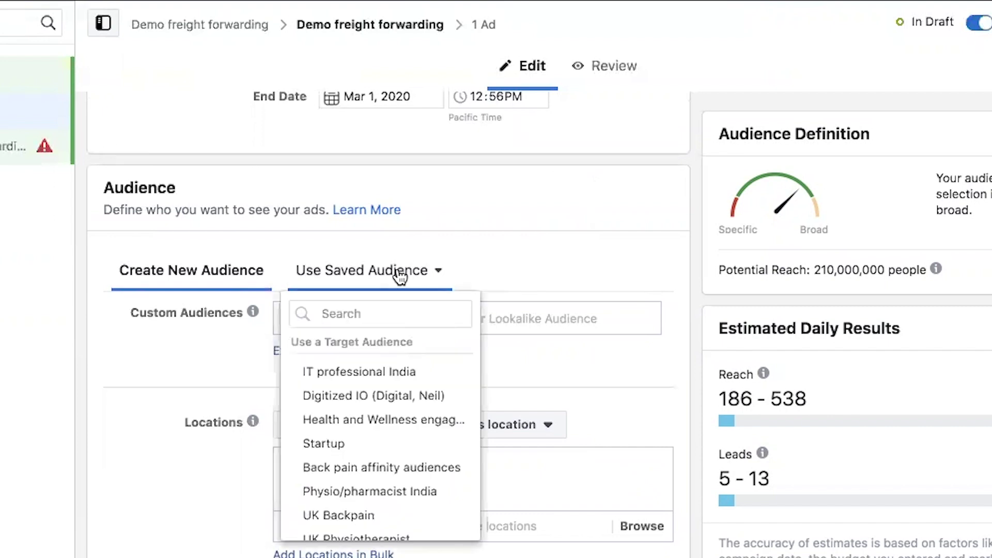
left_click(358, 313)
type("demo")
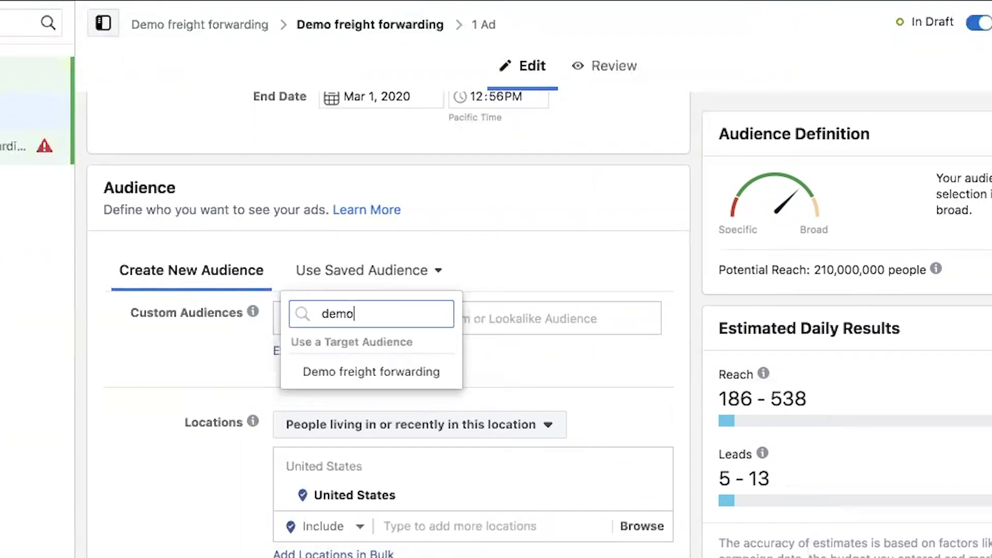
left_click(392, 372)
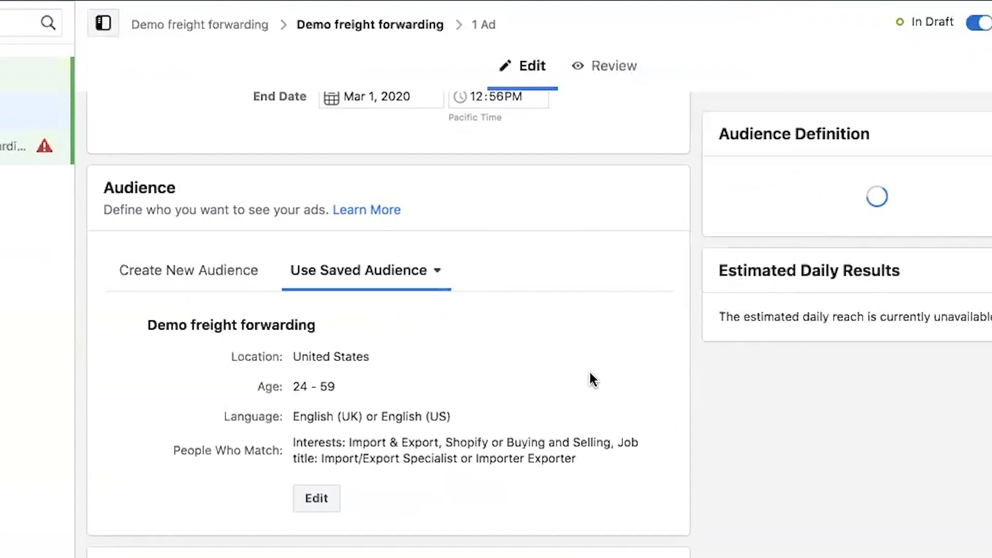
scroll(591, 373, "down", 3)
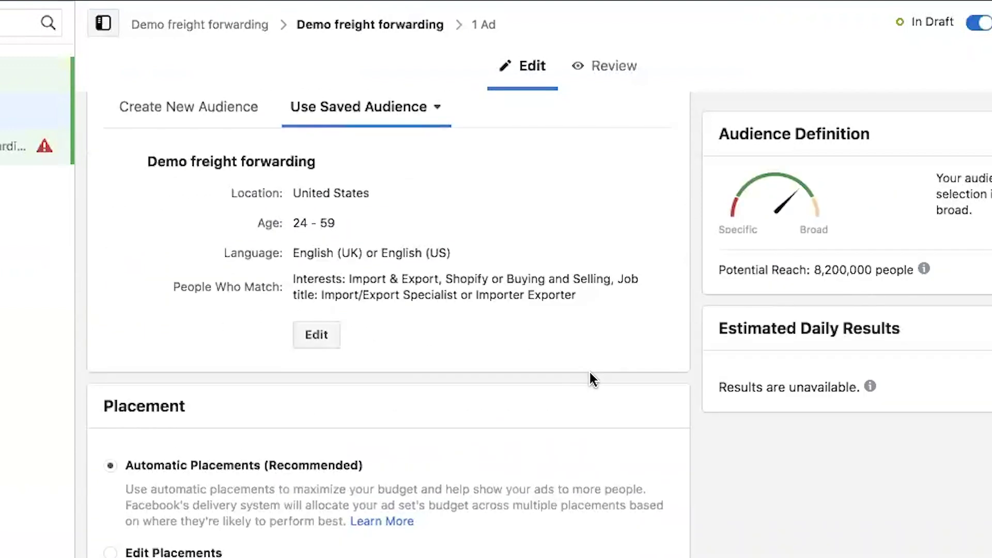